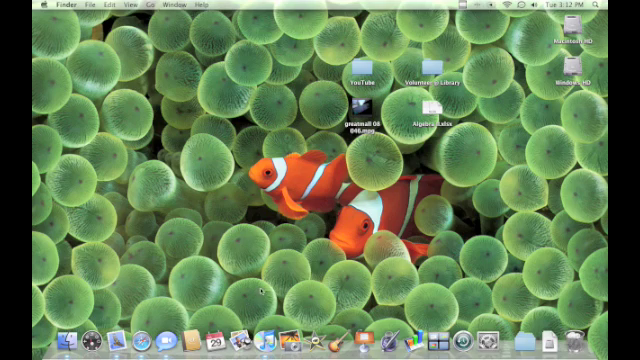
Open the Utilities folder inside Applications in a Finder window
{"action": "left_click", "coordinate": [67, 340]}
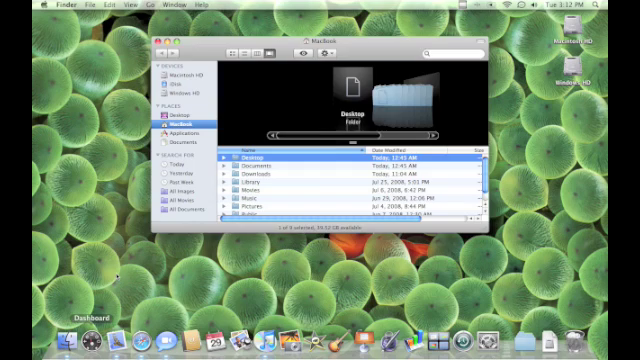
{"action": "left_click", "coordinate": [185, 132]}
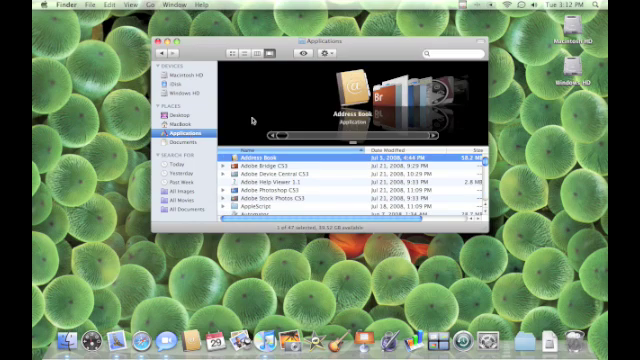
{"action": "scroll", "coordinate": [251, 117], "scroll_direction": "down", "scroll_amount": 3}
{"action": "scroll", "coordinate": [350, 101], "scroll_direction": "down", "scroll_amount": 3}
{"action": "scroll", "coordinate": [350, 101], "scroll_direction": "down", "scroll_amount": 3}
{"action": "scroll", "coordinate": [350, 101], "scroll_direction": "down", "scroll_amount": 3}
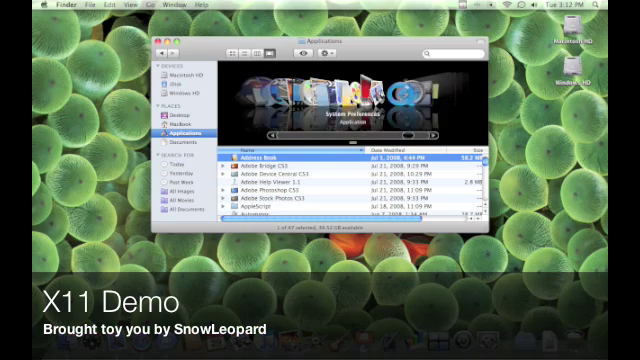
{"action": "scroll", "coordinate": [350, 101], "scroll_direction": "down", "scroll_amount": 2}
{"action": "scroll", "coordinate": [350, 101], "scroll_direction": "down", "scroll_amount": 2}
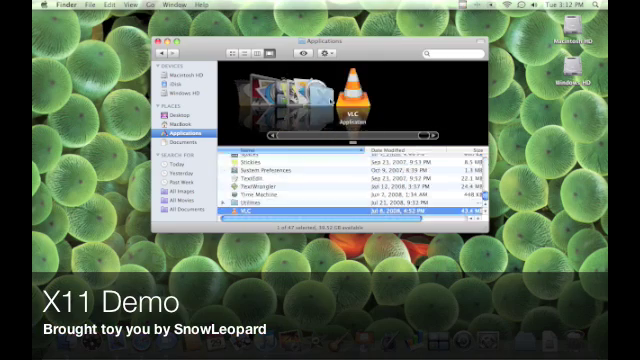
{"action": "scroll", "coordinate": [350, 101], "scroll_direction": "up", "scroll_amount": 1}
{"action": "double_click", "coordinate": [352, 100]}
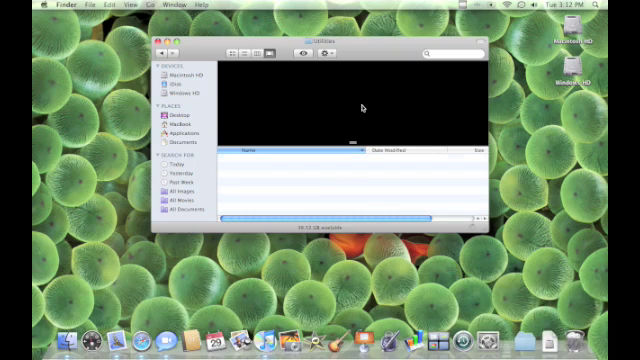
Select the X11 application in Utilities and launch it
{"action": "key", "text": "Down"}
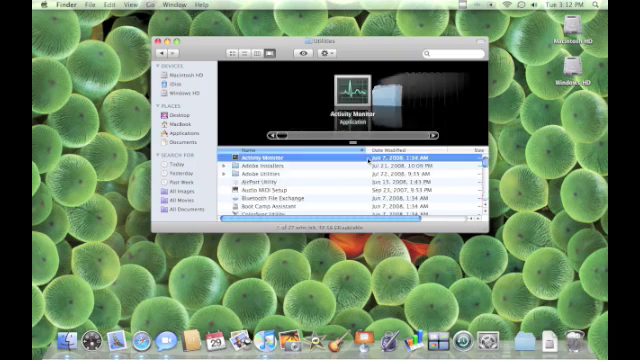
{"action": "scroll", "coordinate": [355, 171], "scroll_direction": "down", "scroll_amount": 5}
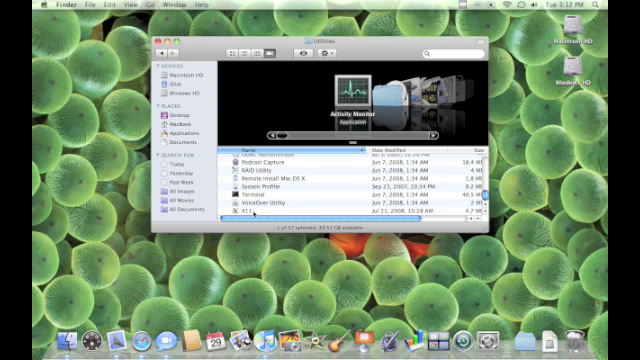
{"action": "left_click", "coordinate": [254, 212]}
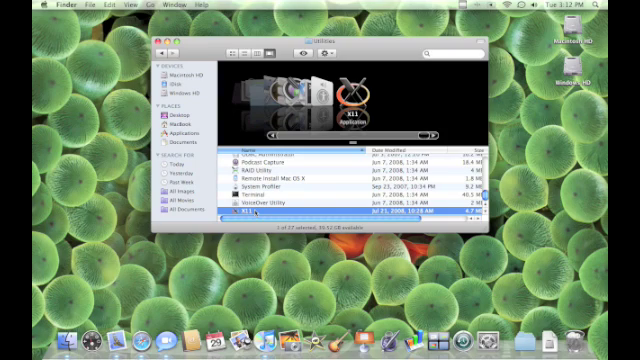
{"action": "double_click", "coordinate": [255, 212]}
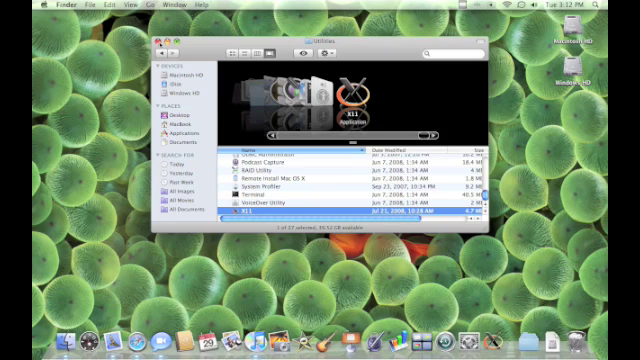
Close the Utilities Finder window, leaving the X11 xterm at a bash prompt
{"action": "left_click", "coordinate": [159, 42]}
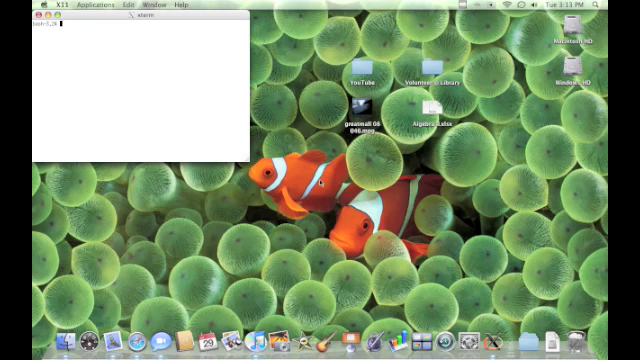
{"action": "type", "text": "sud"}
{"action": "type", "text": "o"}
{"action": "type", "text": " s"}
{"action": "type", "text": "1/bin/"}
{"action": "type", "text": "xeyes"}
{"action": "type", "text": " &"}
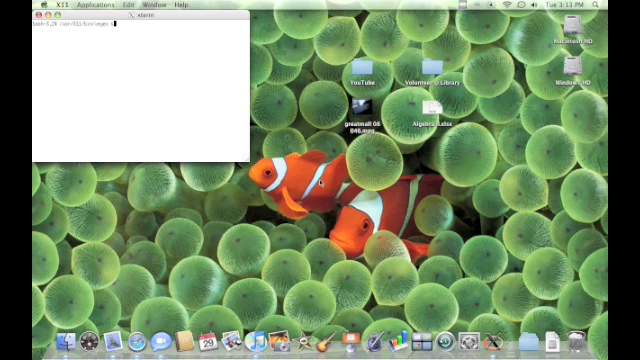
Run '/usr/X11/bin/xeyes &' in the xterm, then close the xeyes window
{"action": "key", "text": "Return"}
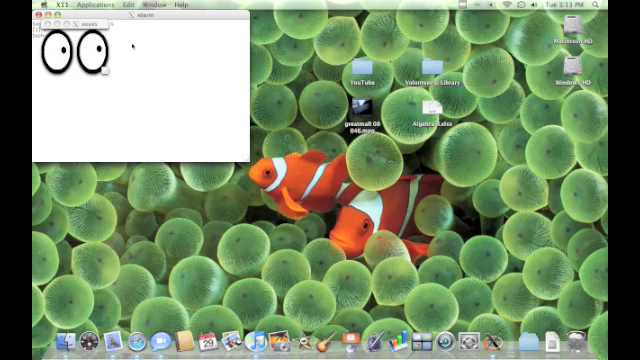
{"action": "left_click", "coordinate": [90, 35]}
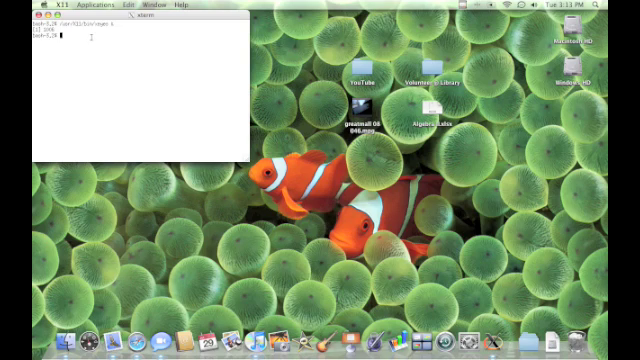
{"action": "type", "text": "/usr/X11/"}
{"action": "type", "text": "bin/"}
{"action": "type", "text": "xey"}
{"action": "type", "text": "es"}
Run '/usr/X11/bin/xcalc &' in the xterm to open the Calculator window
{"action": "key", "text": "Return"}
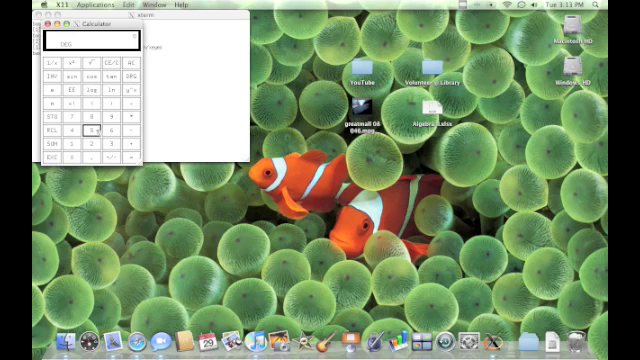
Finish the xcalc calculation so it shows 45, then close the calculator
{"action": "left_click", "coordinate": [131, 157]}
{"action": "left_click", "coordinate": [47, 23]}
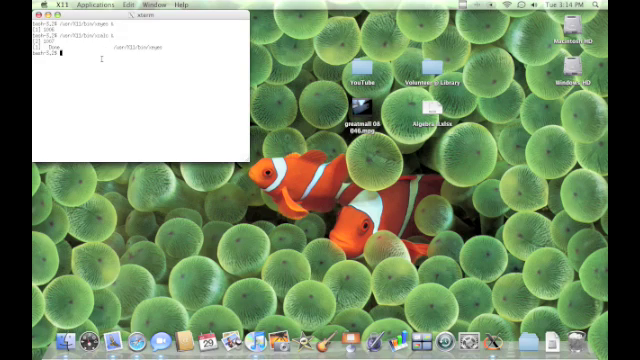